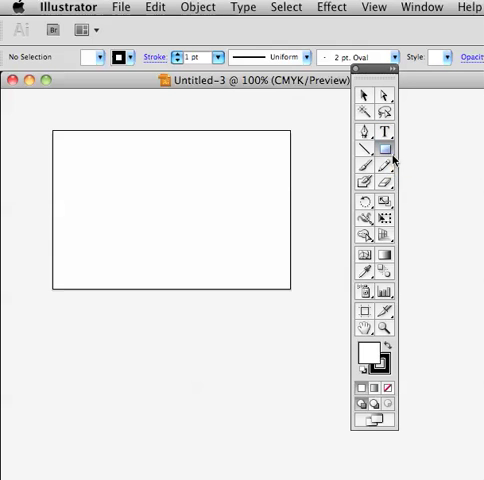
Draw a tall, narrow oval with the Ellipse Tool near the artboard's left edge.
{"action": "left_click", "coordinate": [386, 150]}
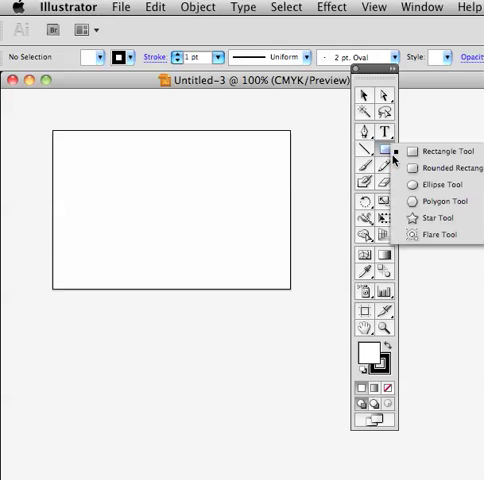
{"action": "left_click", "coordinate": [440, 184]}
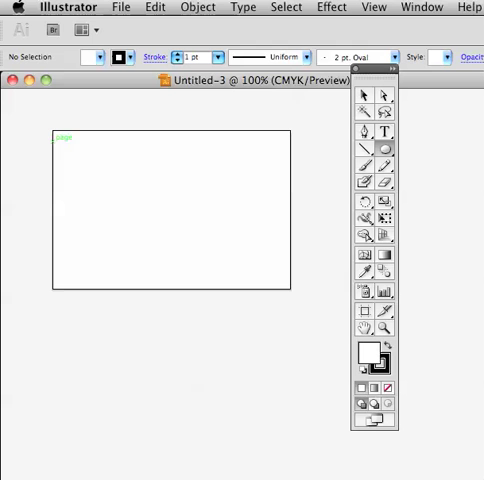
{"action": "mouse_move", "coordinate": [71, 144]}
{"action": "left_mouse_down"}
{"action": "mouse_move", "coordinate": [128, 262]}
{"action": "mouse_move", "coordinate": [118, 257]}
{"action": "left_mouse_up"}
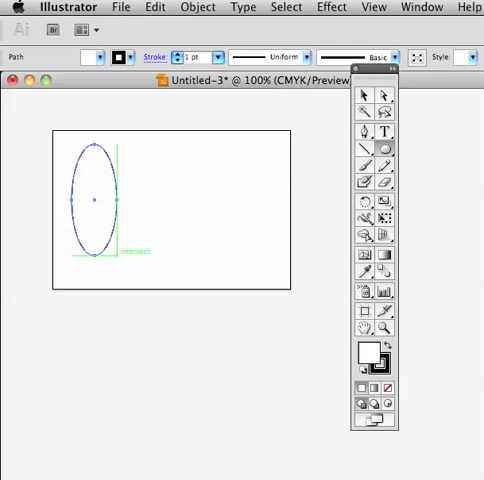
Give the tall oval a diagonal black-to-white gradient, light at top and dark at bottom.
{"action": "left_click", "coordinate": [386, 257]}
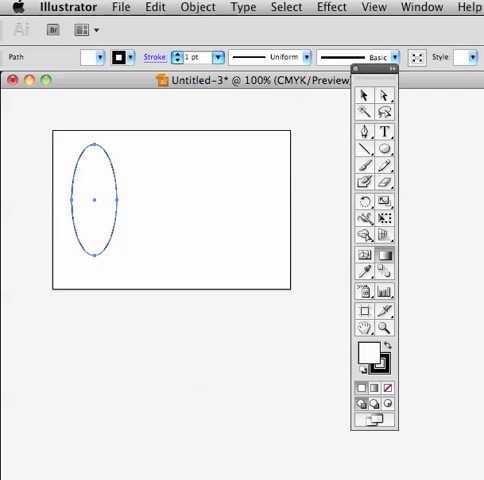
{"action": "left_click", "coordinate": [95, 200]}
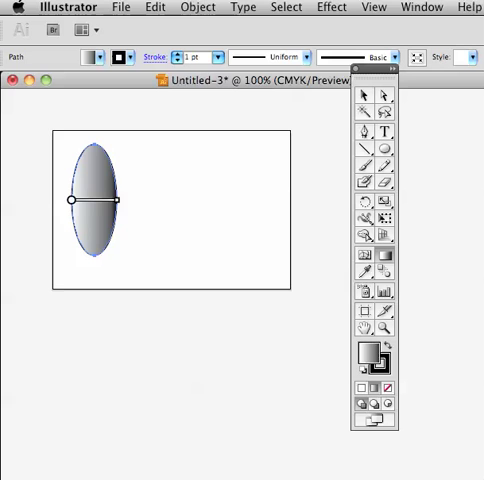
{"action": "left_click_drag", "start_coordinate": [109, 158], "coordinate": [88, 208]}
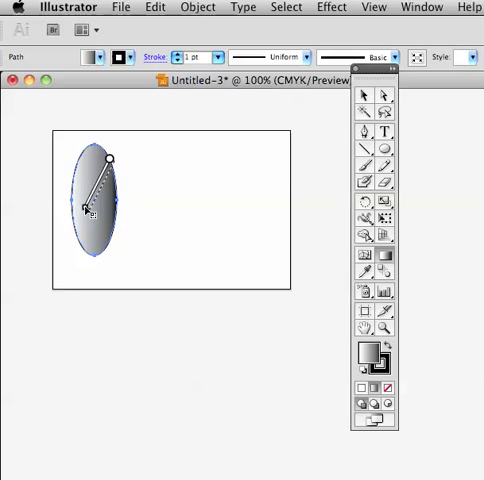
{"action": "left_click_drag", "start_coordinate": [118, 167], "coordinate": [85, 210]}
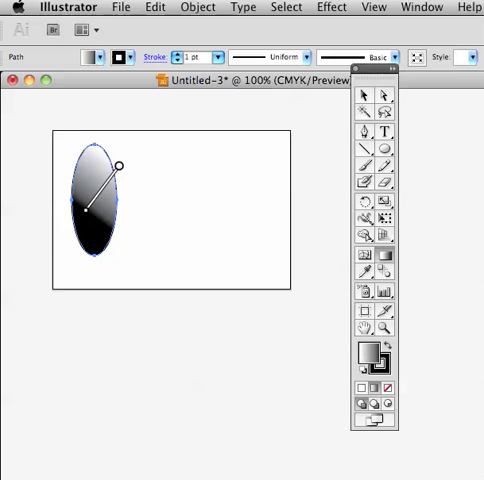
Draw a wide oval right of the tall one and rotate its black-to-white gradient vertically.
{"action": "key", "text": "l"}
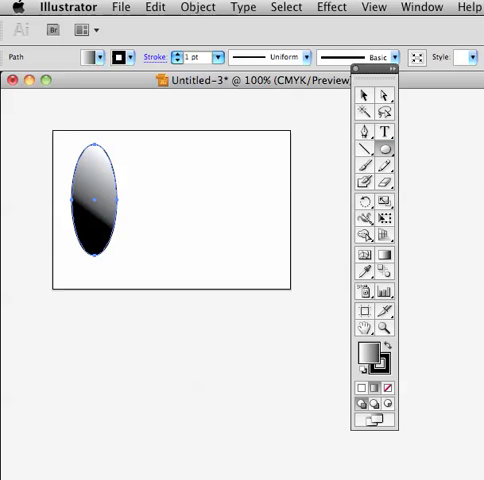
{"action": "left_click_drag", "start_coordinate": [145, 148], "coordinate": [263, 190]}
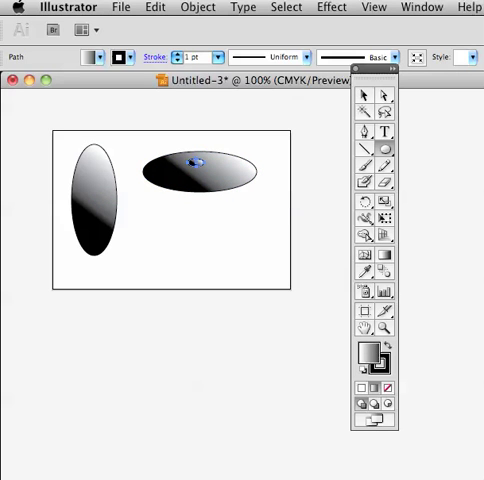
{"action": "left_click", "coordinate": [195, 162]}
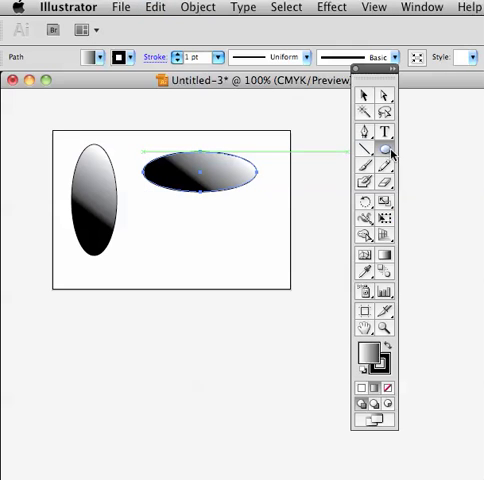
{"action": "left_click", "coordinate": [384, 253]}
{"action": "mouse_move", "coordinate": [220, 146]}
{"action": "left_mouse_down"}
{"action": "mouse_move", "coordinate": [228, 158]}
{"action": "mouse_move", "coordinate": [218, 163]}
{"action": "mouse_move", "coordinate": [220, 190]}
{"action": "left_mouse_up"}
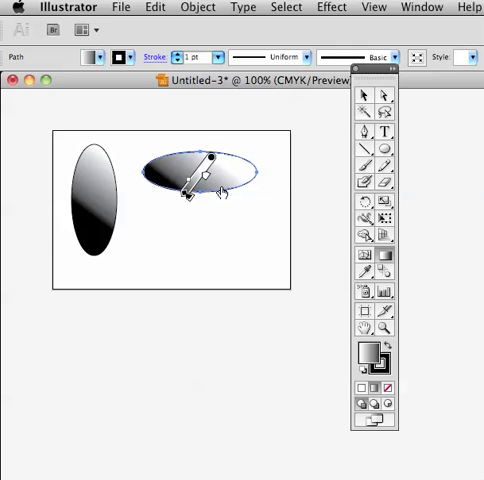